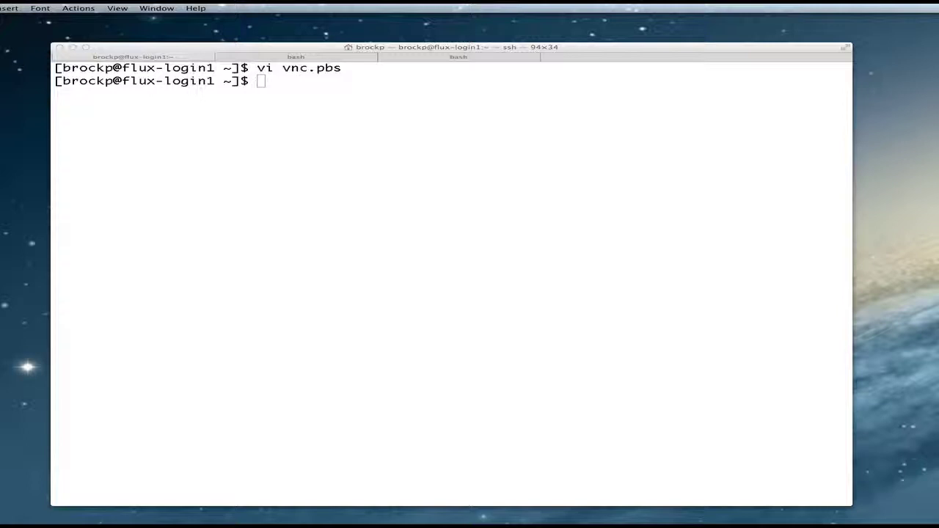
- Run vncpasswd on the flux-login1 session and enter and verify a VNC password
{"action": "left_click", "coordinate": [419, 298]}
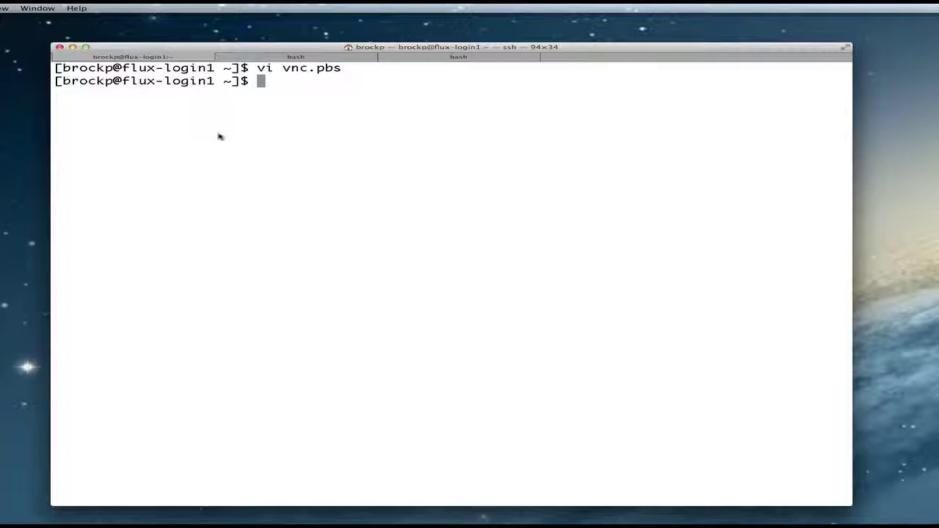
{"action": "type", "text": "vncpasswd"}
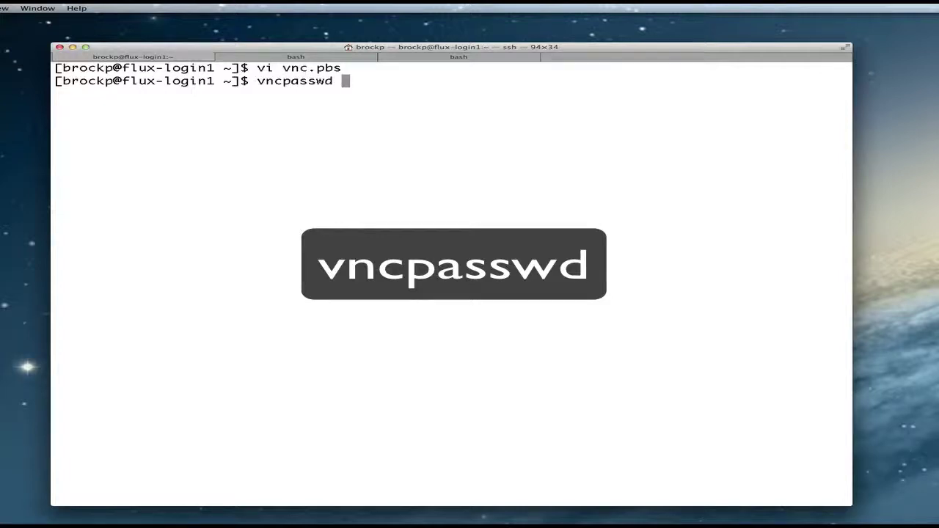
{"action": "key", "text": "Return"}
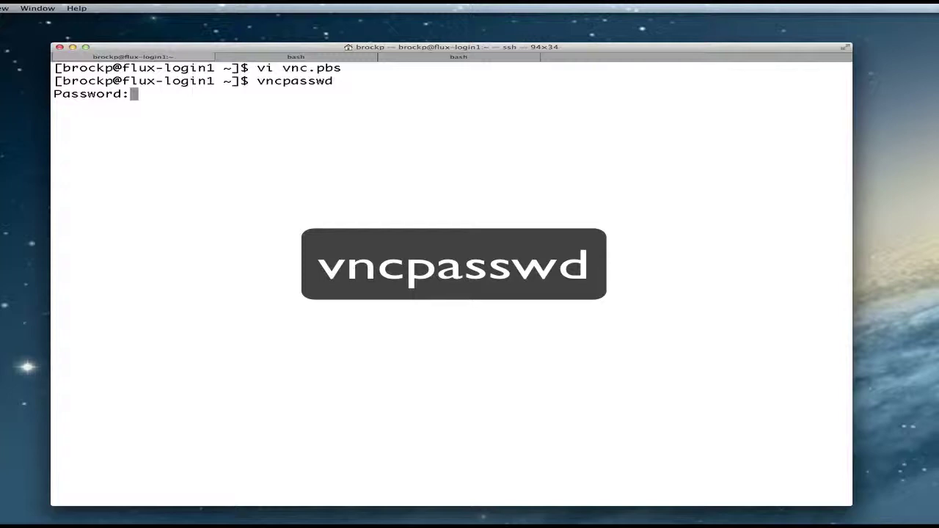
{"action": "key", "text": "Return"}
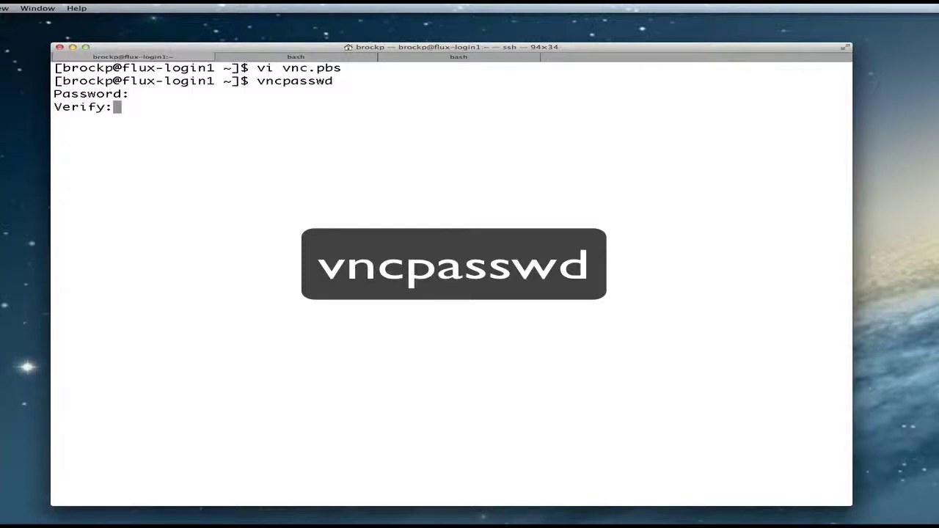
{"action": "key", "text": "Return"}
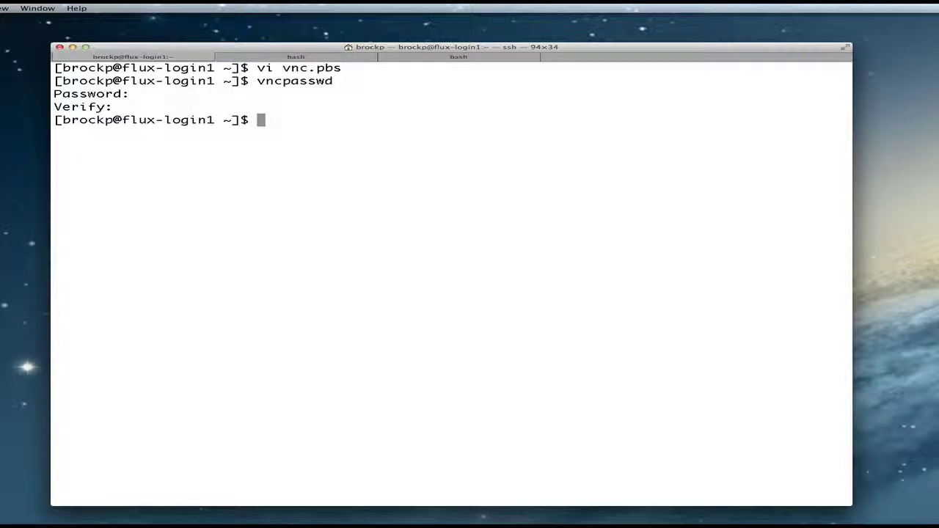
- Open vnc.pbs in vi, examine the vncserver line with its -geometry and -fg options, and quit the editor
{"action": "type", "text": "vi vnc"}
{"action": "key", "text": "Tab"}
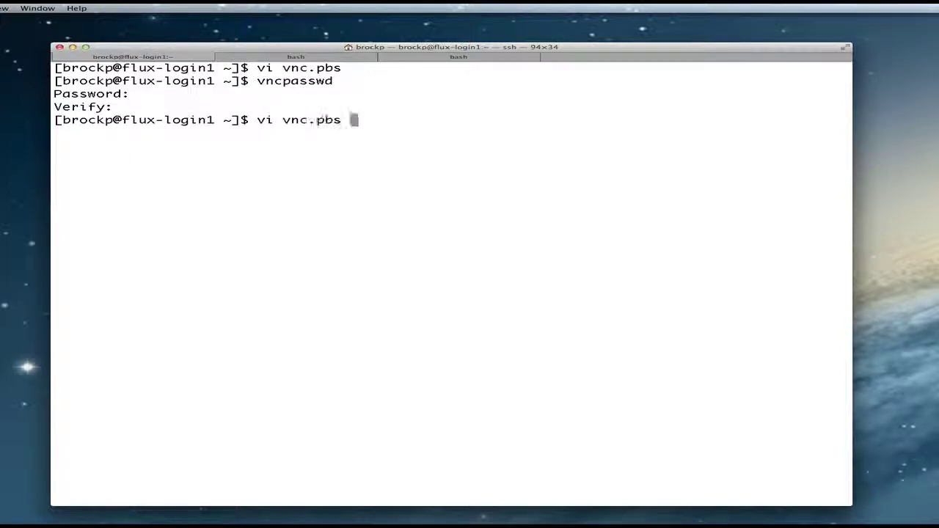
{"action": "key", "text": "Return"}
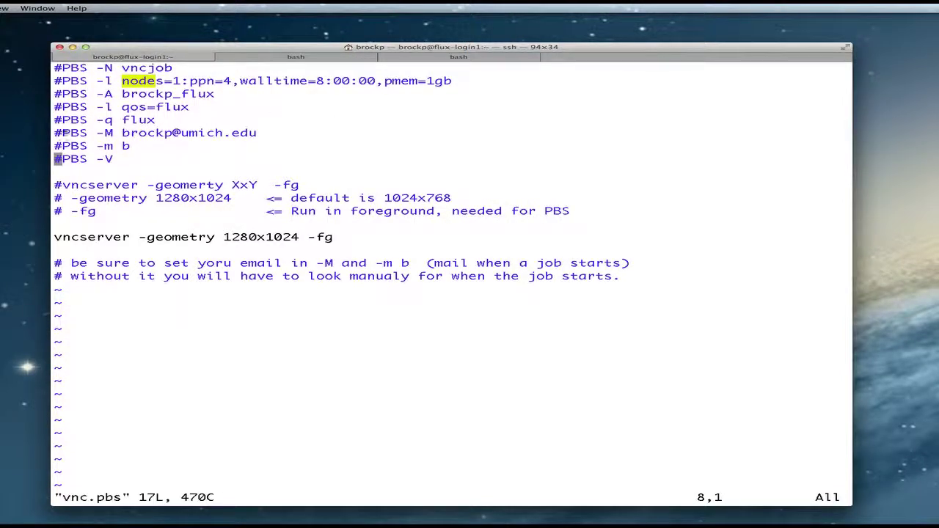
{"action": "triple_click", "coordinate": [86, 239]}
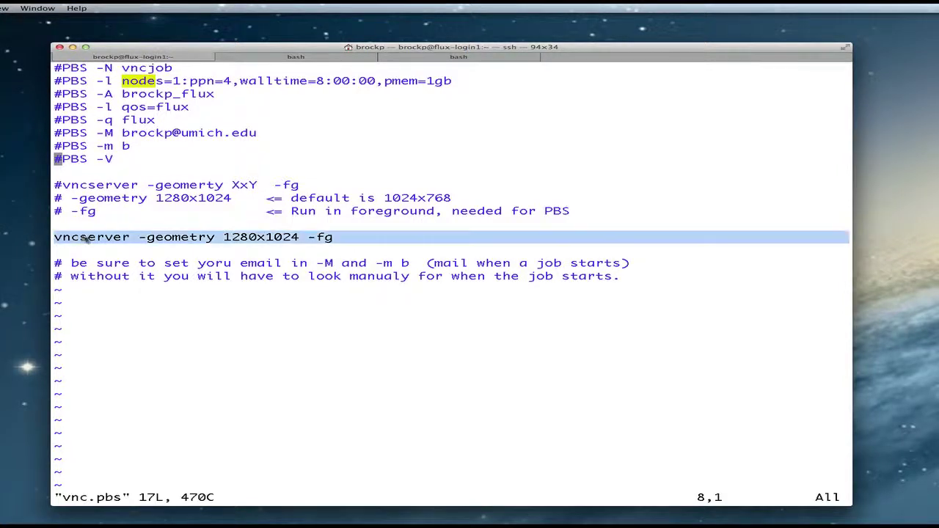
{"action": "left_click", "coordinate": [572, 315]}
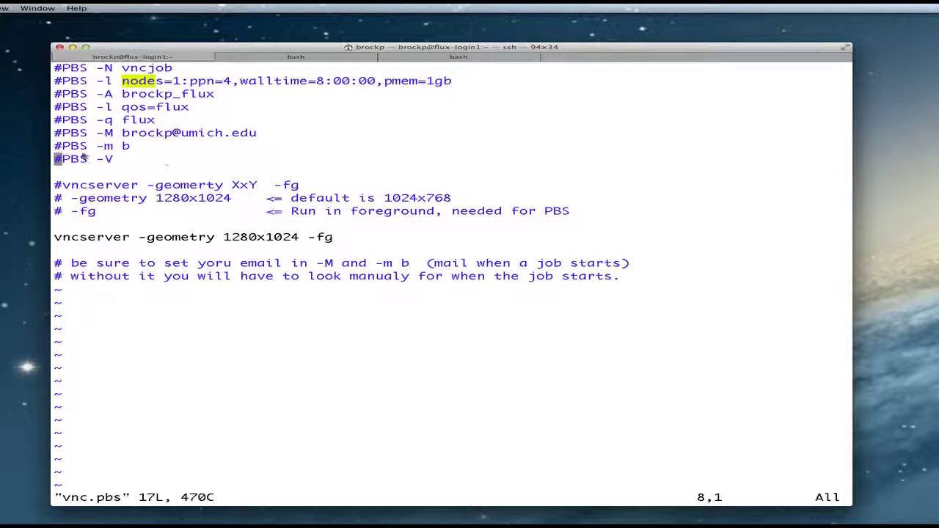
{"action": "left_click_drag", "start_coordinate": [56, 238], "coordinate": [335, 240]}
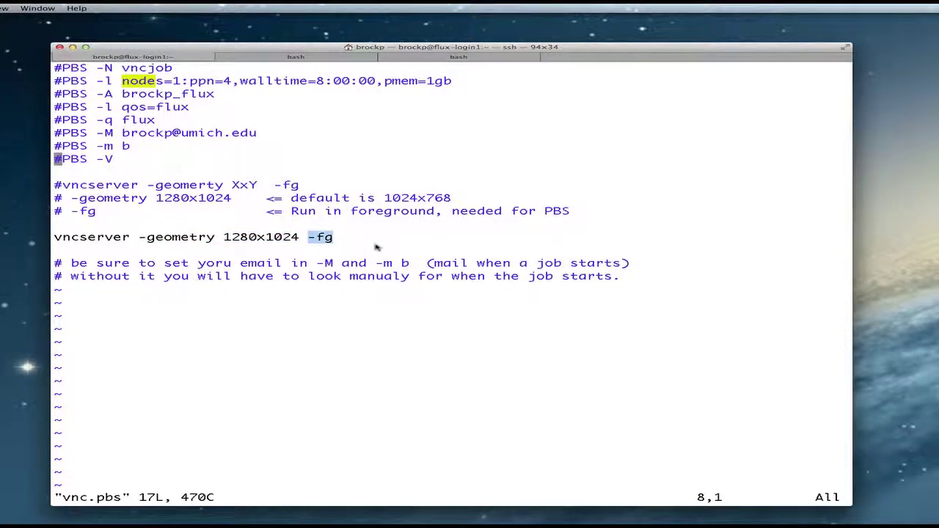
{"action": "left_click", "coordinate": [321, 241]}
{"action": "left_click_drag", "start_coordinate": [309, 238], "coordinate": [334, 238]}
{"action": "left_click", "coordinate": [416, 248]}
{"action": "left_click_drag", "start_coordinate": [56, 239], "coordinate": [301, 239]}
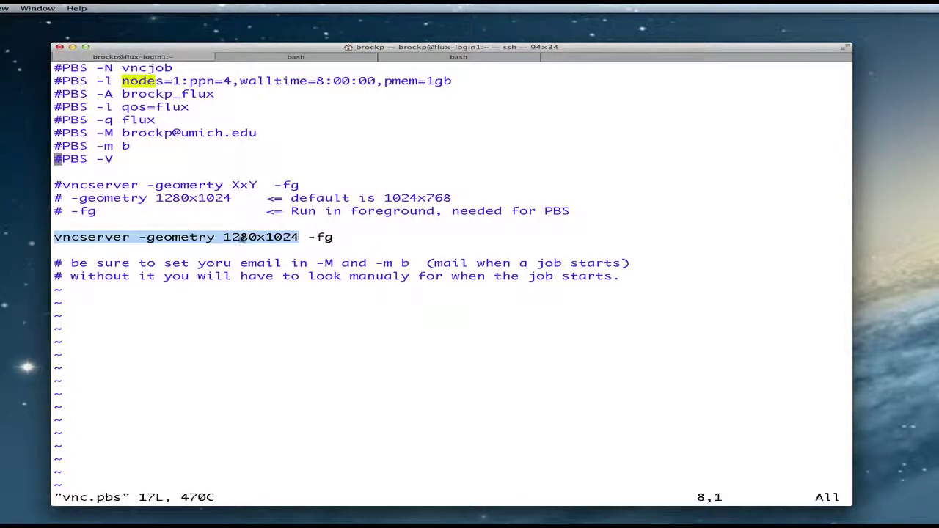
{"action": "left_click", "coordinate": [383, 243]}
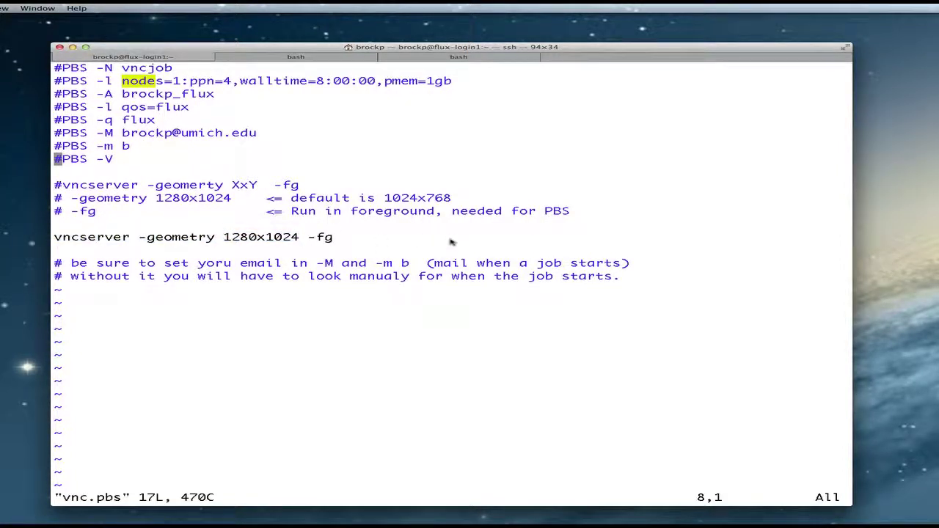
{"action": "type", "text": ":q"}
{"action": "key", "text": "Return"}
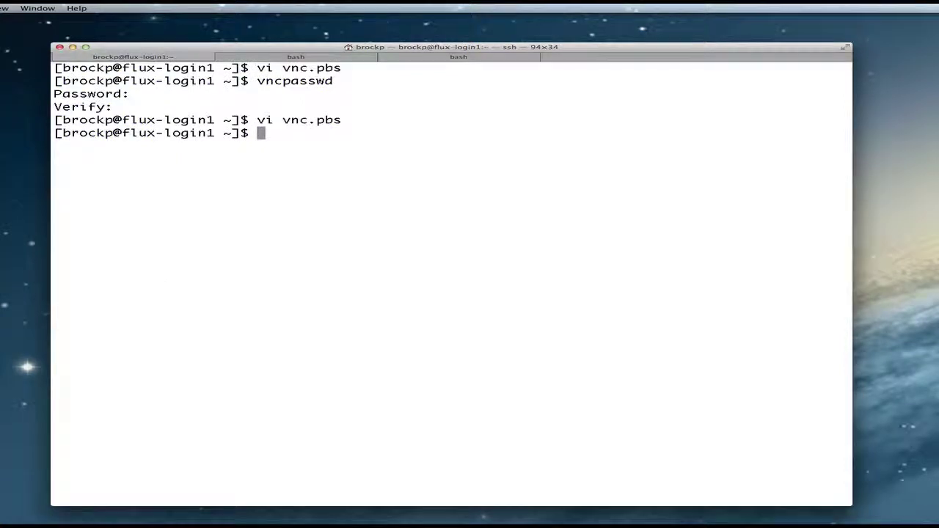
- Submit the vnc.pbs script with qsub and copy the numeric part of the returned job ID
{"action": "type", "text": "qsub vnc.pbs"}
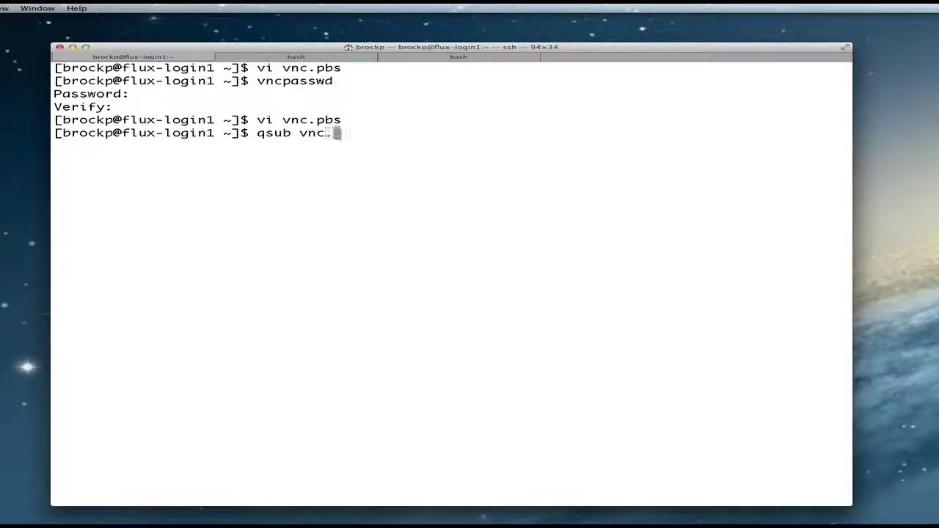
{"action": "key", "text": "Return"}
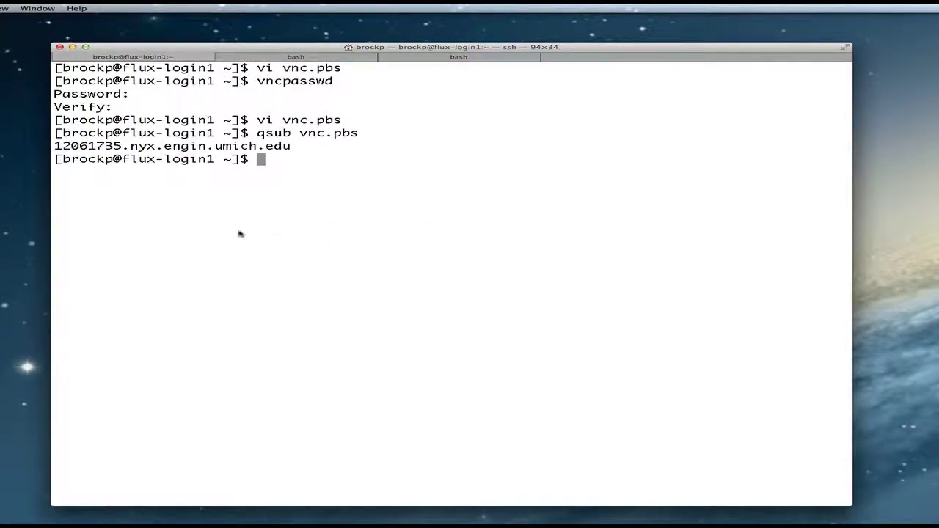
{"action": "double_click", "coordinate": [86, 147]}
{"action": "key", "text": "super+c"}
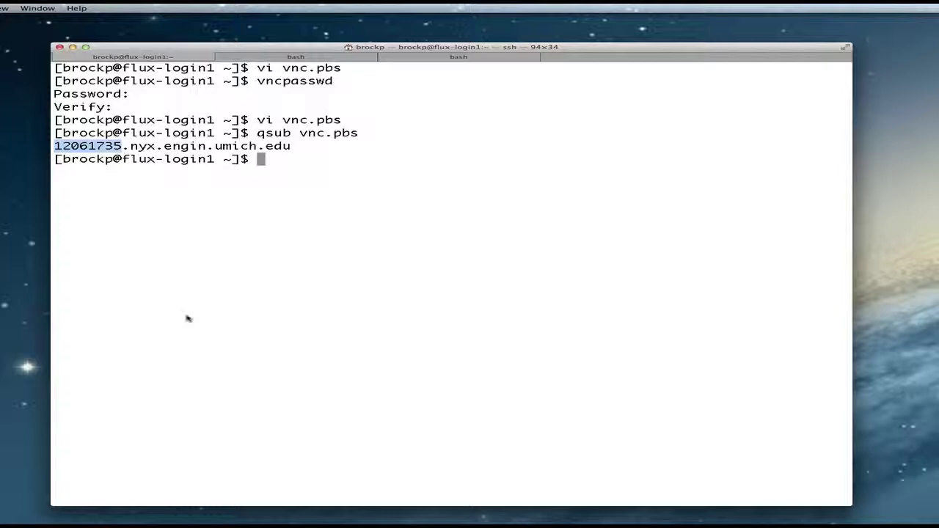
- Check the submitted job's status repeatedly with qstat and the copied job ID, clearing the terminal before the last check
{"action": "type", "text": "qstat"}
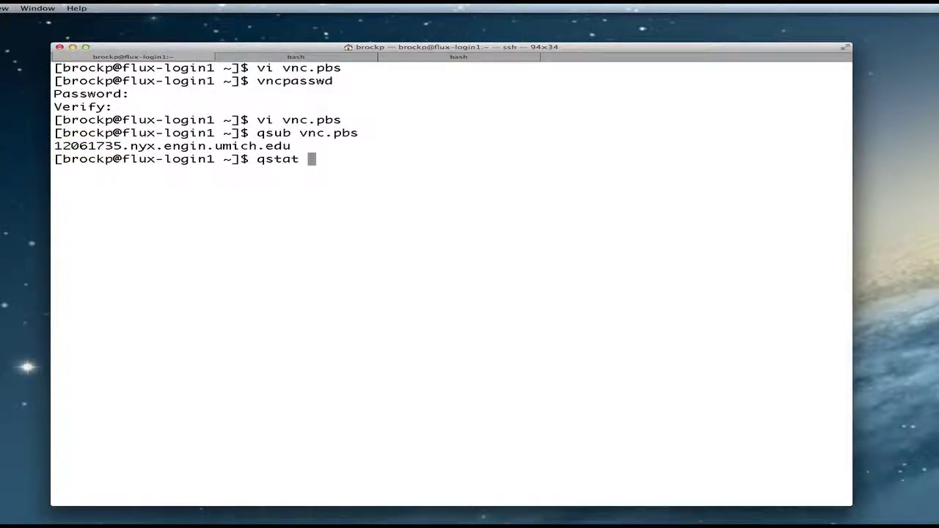
{"action": "key", "text": "super+v"}
{"action": "key", "text": "Return"}
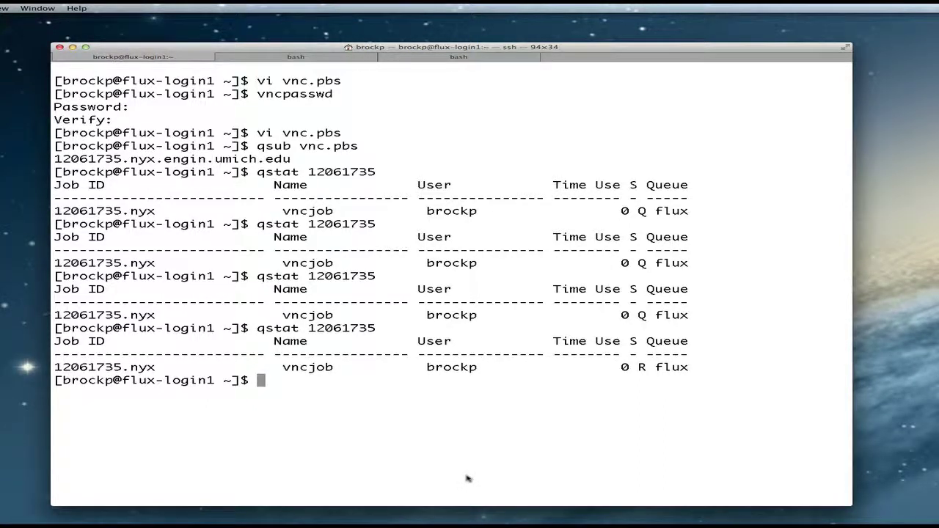
{"action": "key", "text": "Up"}
{"action": "key", "text": "Return"}
{"action": "key", "text": "ctrl+l"}
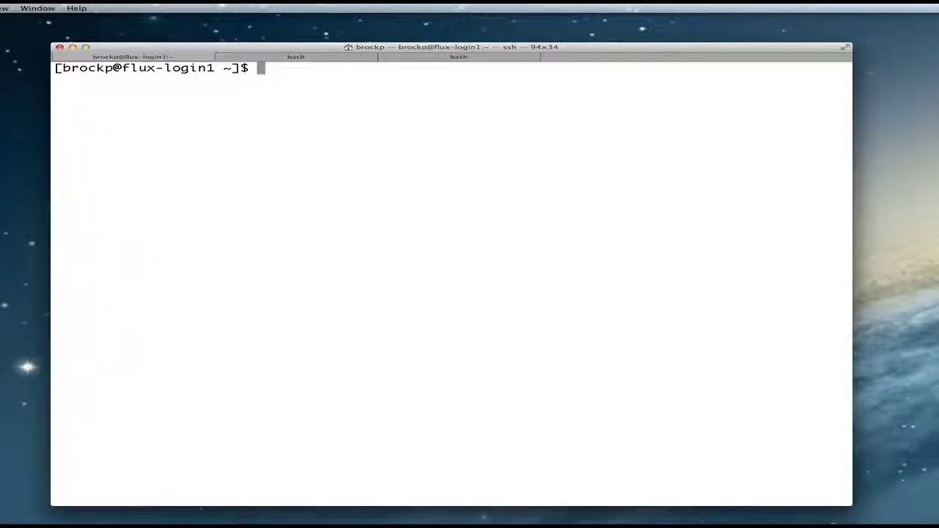
{"action": "key", "text": "Up"}
{"action": "key", "text": "Return"}
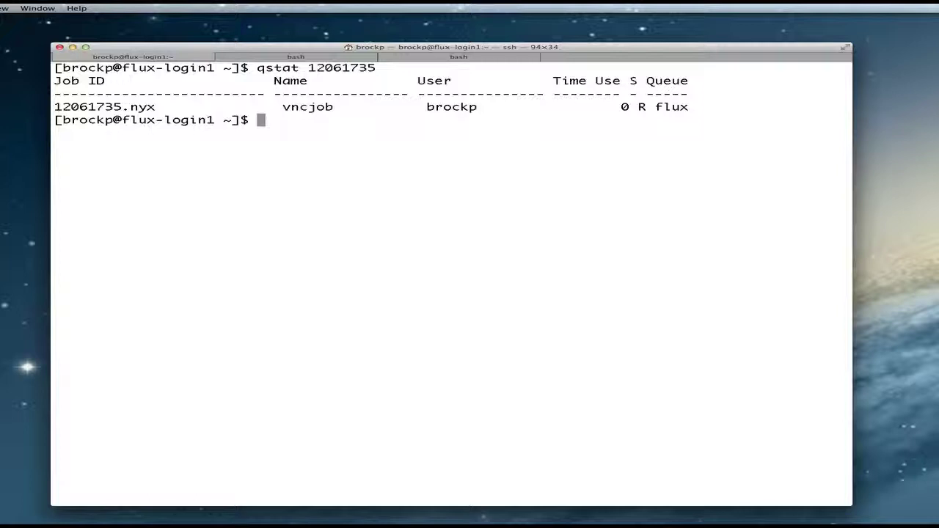
- List ~/.vnc/ with ls -rt and examine the host name and display number in the log file's name
{"action": "type", "text": "ls -rt "}
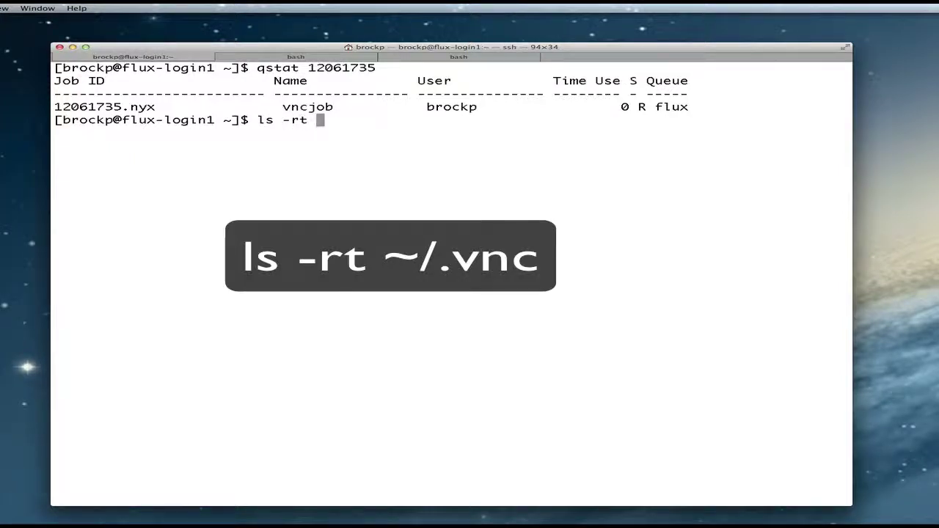
{"action": "type", "text": "~/.v"}
{"action": "key", "text": "Tab"}
{"action": "key", "text": "Return"}
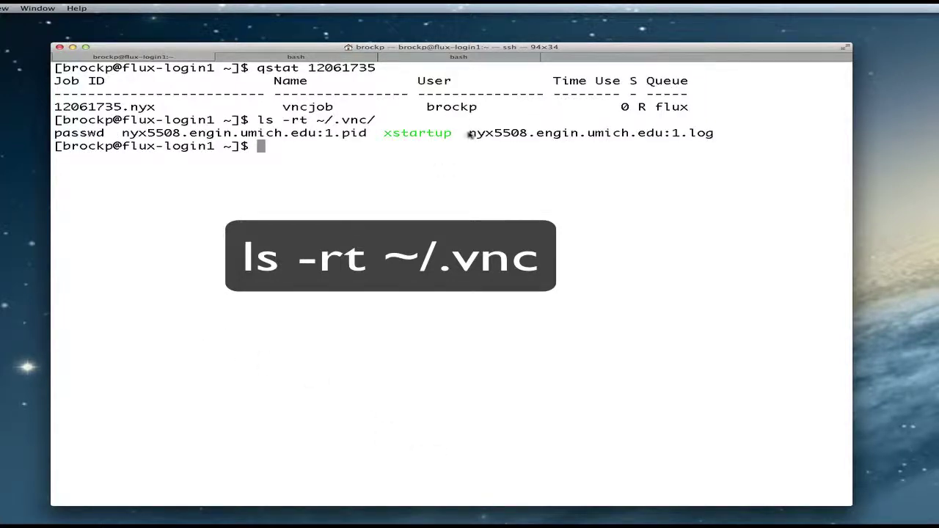
{"action": "left_click_drag", "start_coordinate": [469, 133], "coordinate": [665, 134]}
{"action": "double_click", "coordinate": [676, 133]}
{"action": "left_click", "coordinate": [670, 142]}
- In the third terminal session on the local machine, start the port-forwarding command "ssh -L 5901:"
{"action": "left_click", "coordinate": [441, 58]}
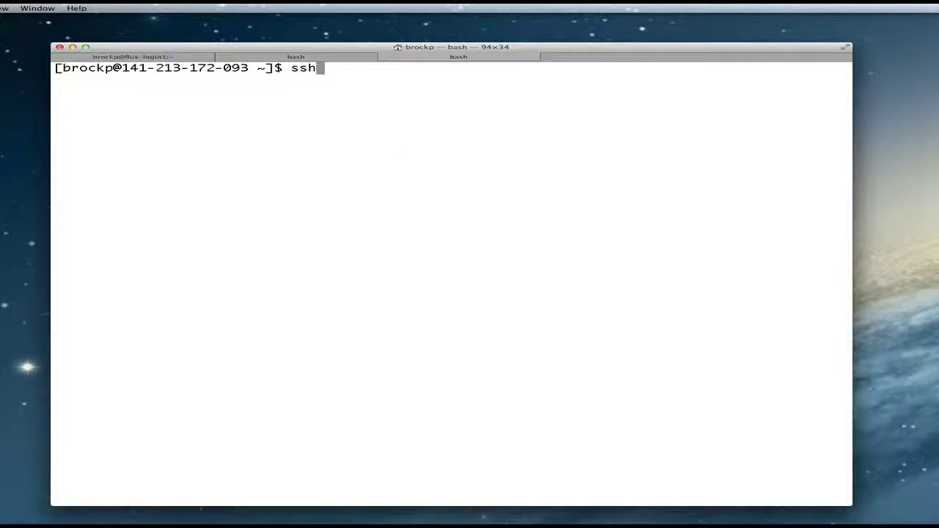
{"action": "type", "text": "-L"}
{"action": "key", "text": "super+1"}
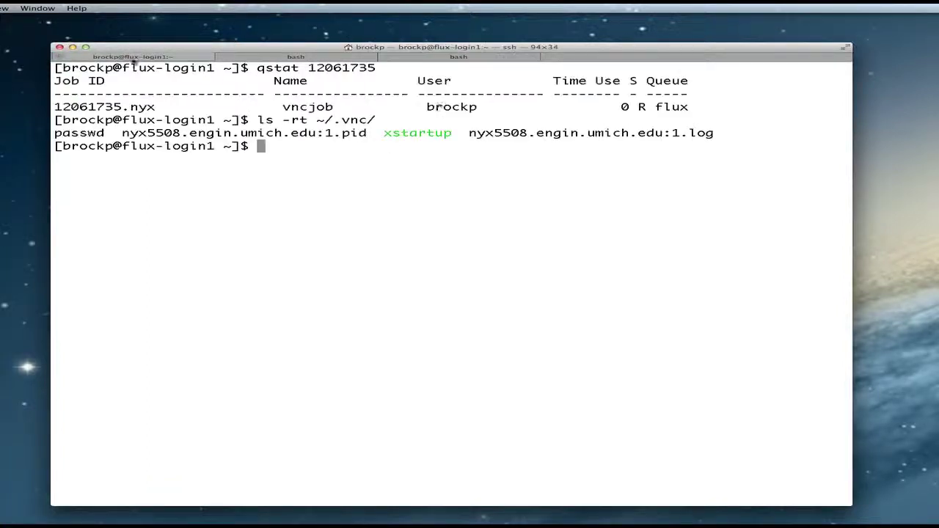
{"action": "left_click", "coordinate": [459, 57]}
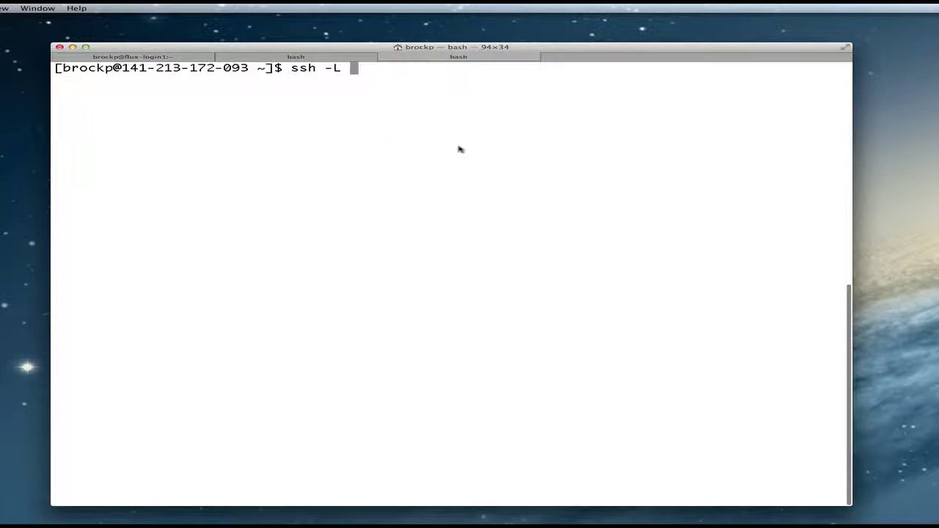
{"action": "type", "text": "590"}
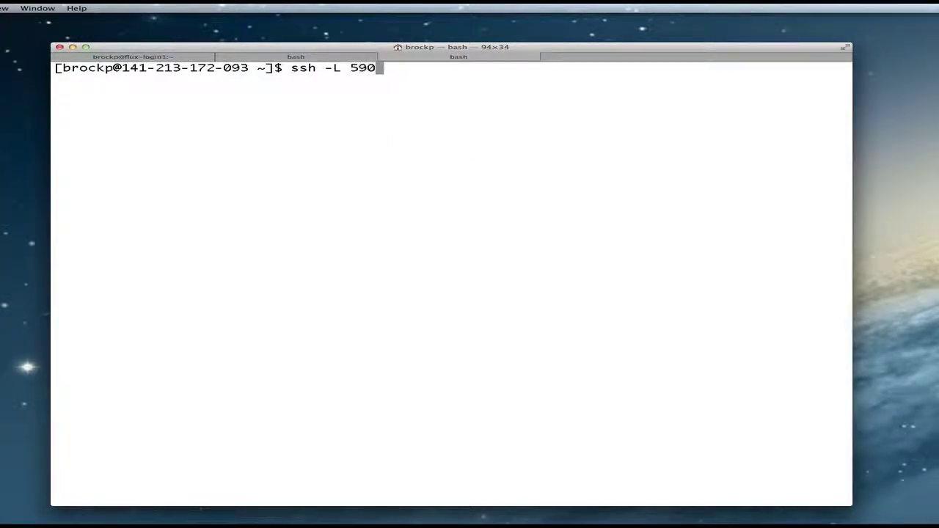
{"action": "type", "text": "1:"}
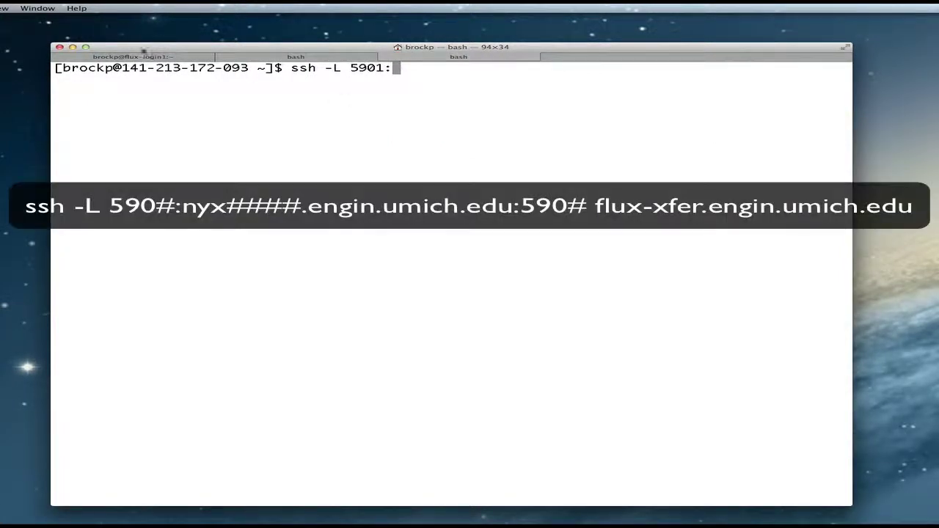
- Copy the host name nyx5508.engin.umich.edu from the log file listing into the local ssh command
{"action": "left_click", "coordinate": [147, 56]}
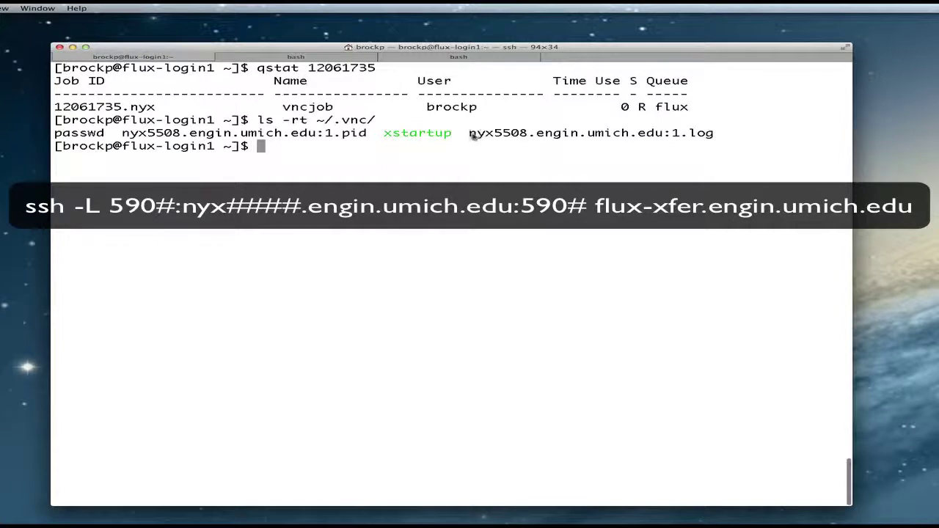
{"action": "left_click_drag", "start_coordinate": [471, 134], "coordinate": [666, 137]}
{"action": "key", "text": "super+c"}
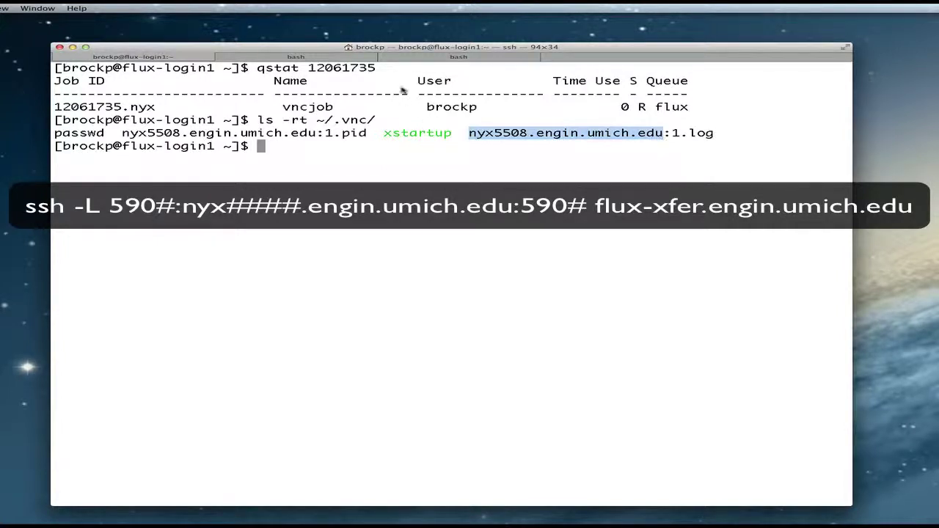
{"action": "left_click", "coordinate": [421, 57]}
{"action": "key", "text": "super+v"}
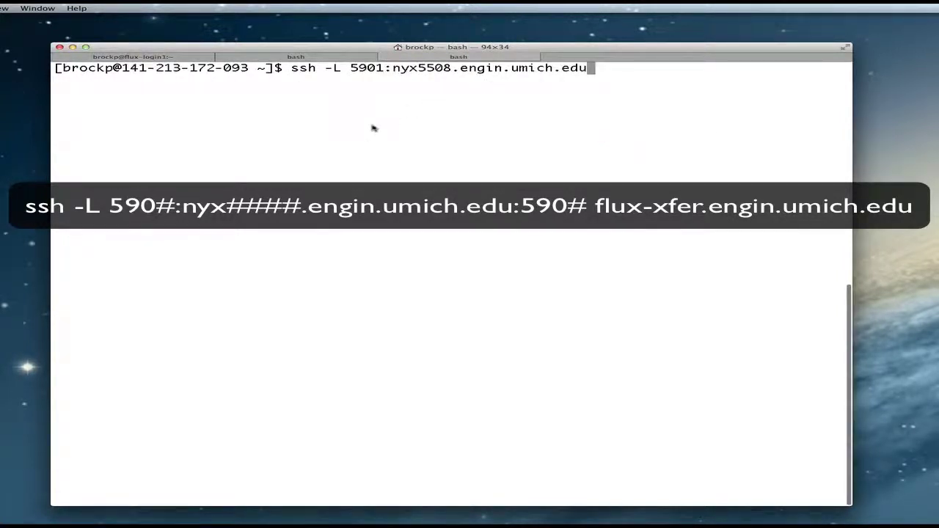
- Complete the ssh command with remote port 5901 and gateway flux-xfer.engin.umich.edu, and run it
{"action": "type", "text": ":"}
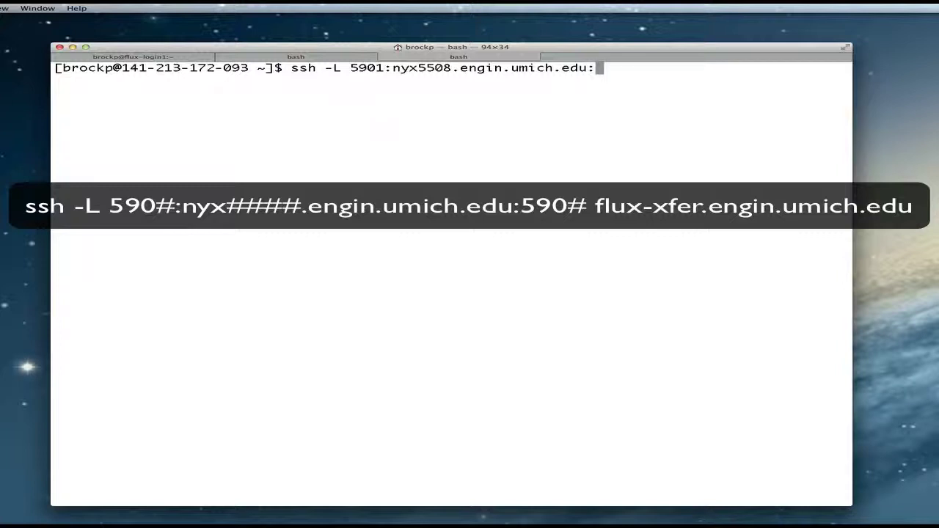
{"action": "type", "text": "5901"}
{"action": "type", "text": "flux-x"}
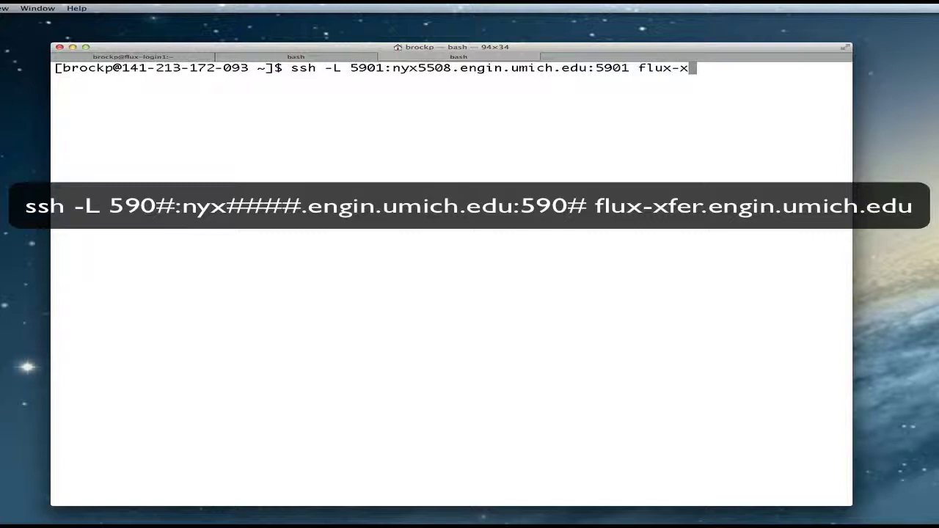
{"action": "type", "text": "fer.engin.cu"}
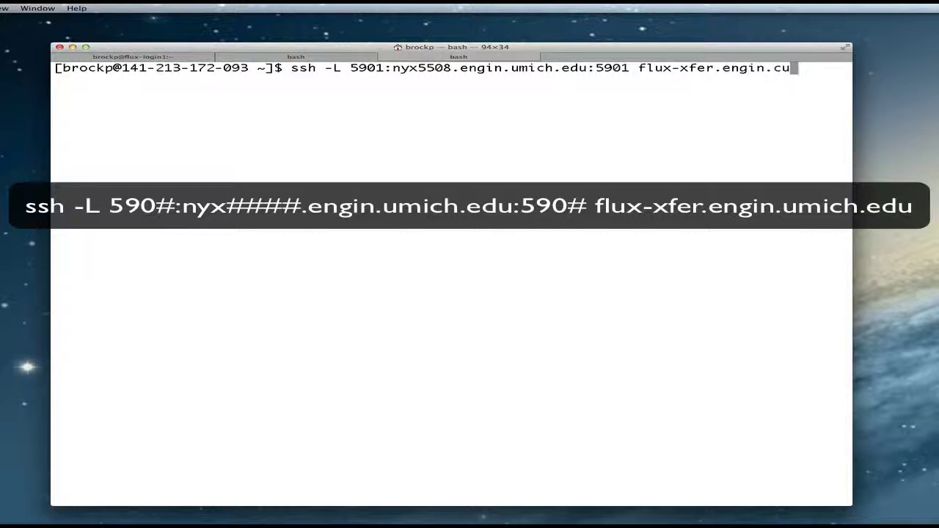
{"action": "key", "text": "BackSpace"}
{"action": "key", "text": "BackSpace"}
{"action": "type", "text": "umich.edu"}
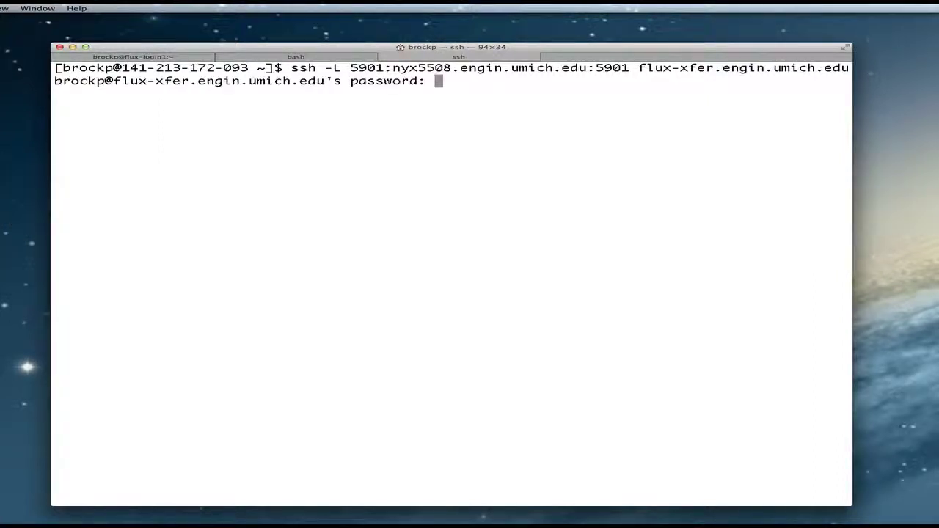
- Enter the account password for flux-xfer to establish the tunnel, retrying as needed, and test the session with blank lines
{"action": "key", "text": "Return"}
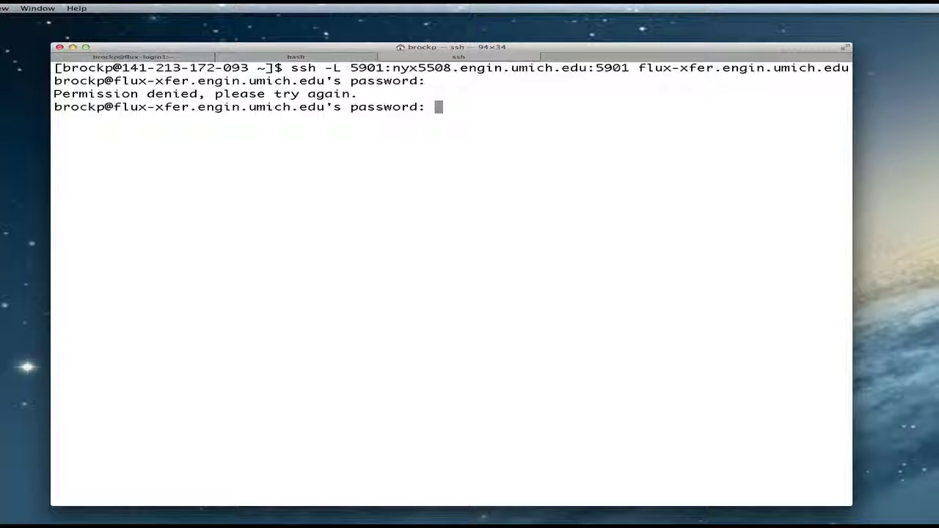
{"action": "key", "text": "Return"}
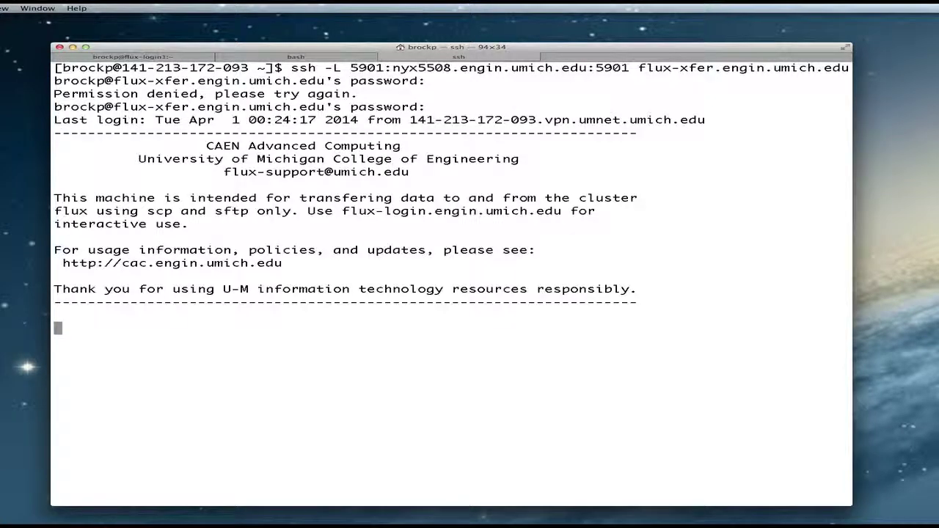
{"action": "key", "text": "Return"}
{"action": "key", "text": "Return"}
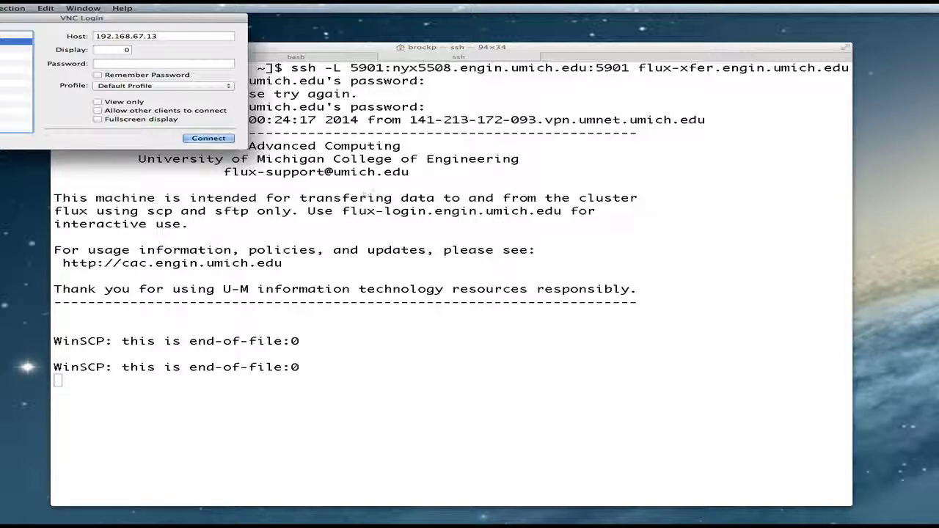
- In the VNC viewer, start a new connection with localhost as the host
{"action": "left_click", "coordinate": [13, 8]}
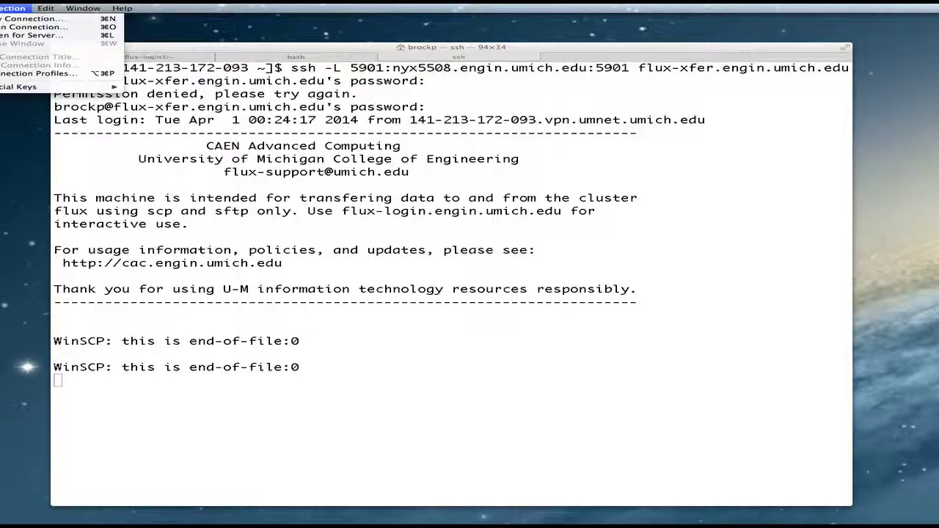
{"action": "left_click", "coordinate": [29, 19]}
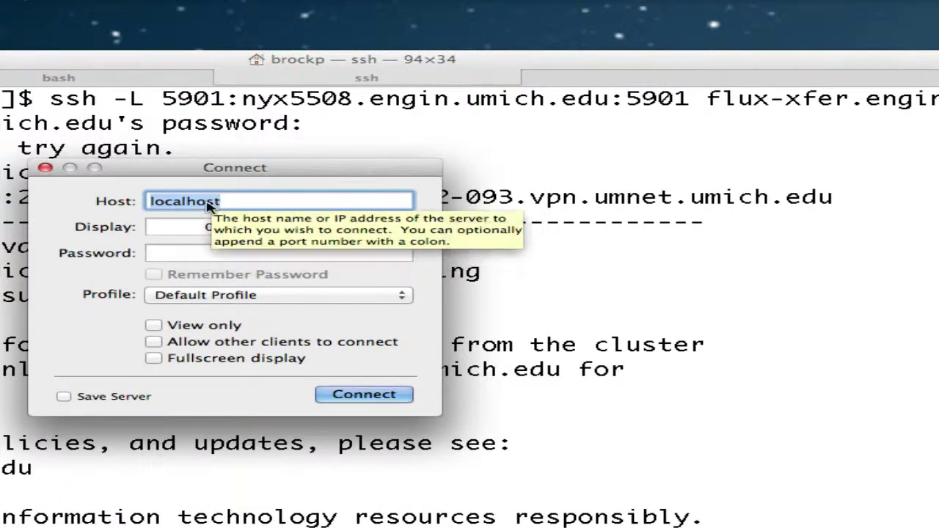
{"action": "key", "text": "Tab"}
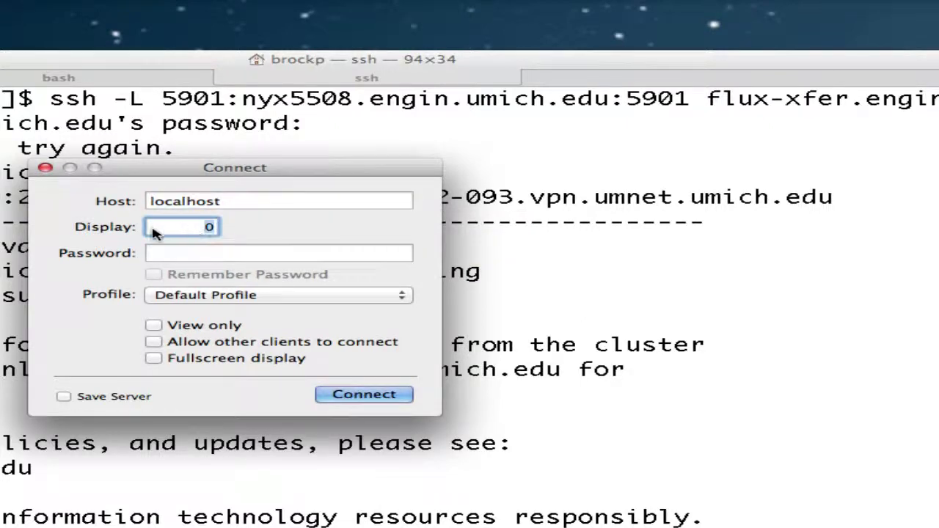
- Switch to the terminal and check the display number in the VNC log file's name and the local port in the ssh command
{"action": "key", "text": "Return"}
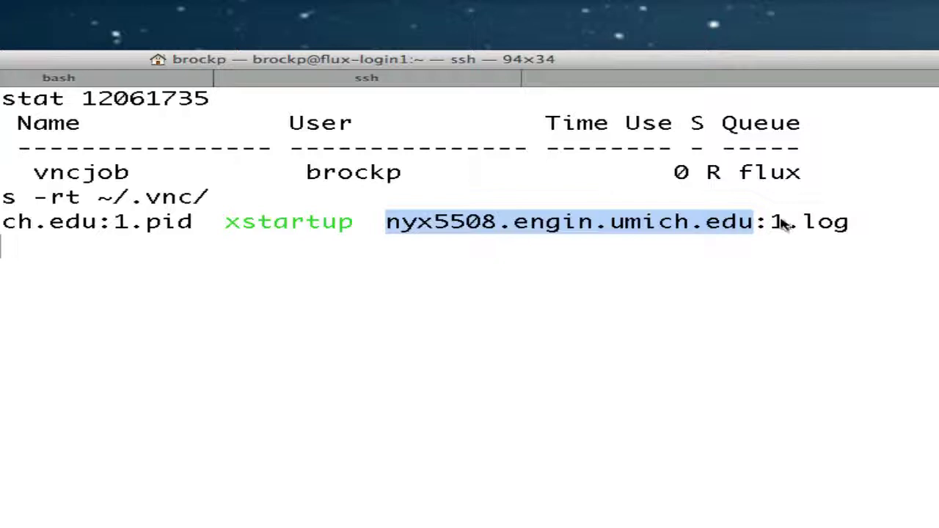
{"action": "left_click_drag", "start_coordinate": [780, 226], "coordinate": [789, 231]}
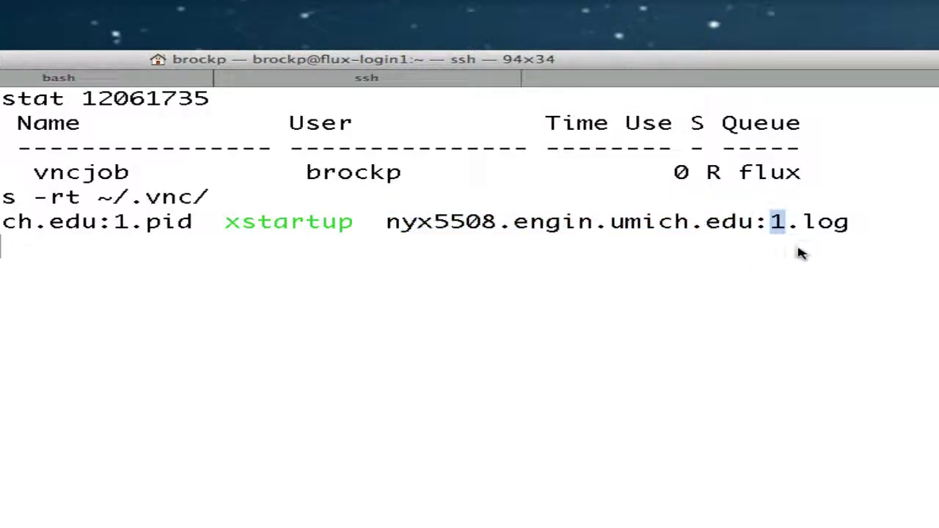
{"action": "key", "text": "super+Tab"}
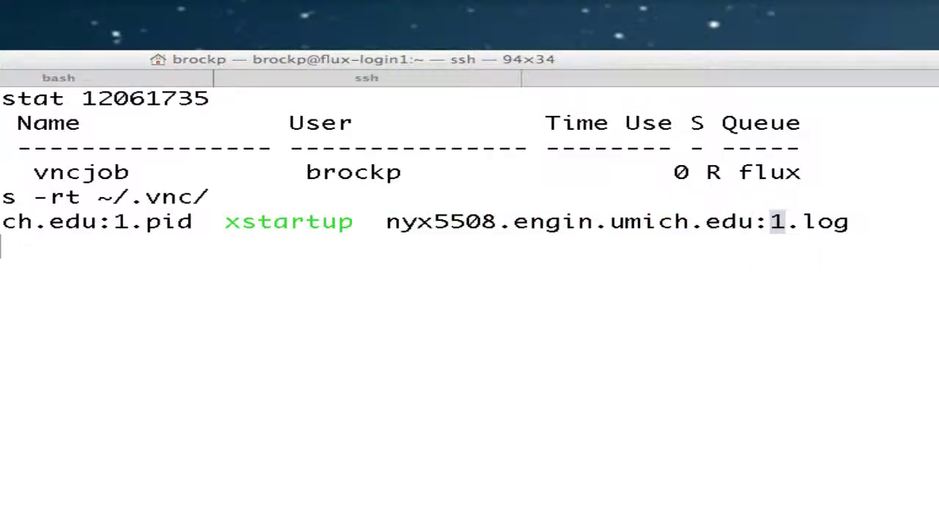
{"action": "left_click", "coordinate": [308, 83]}
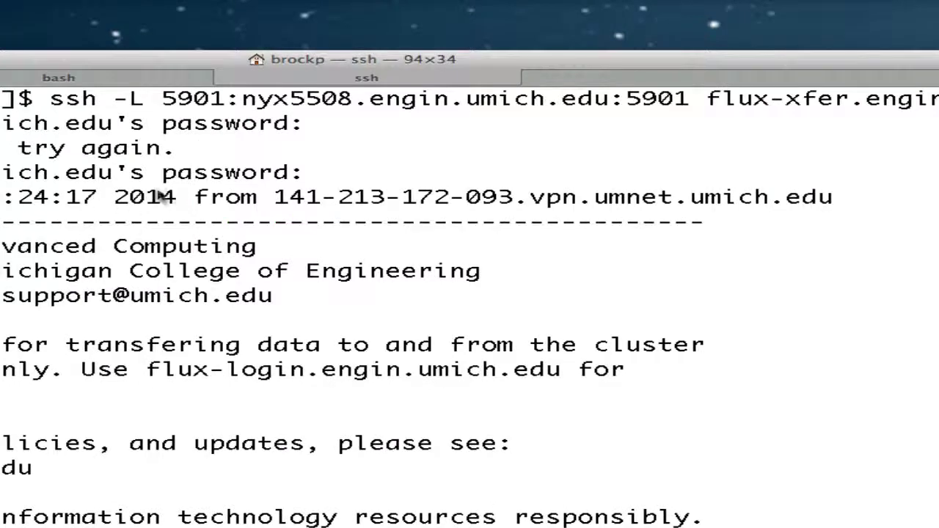
{"action": "left_click_drag", "start_coordinate": [161, 98], "coordinate": [224, 101]}
{"action": "key", "text": "super+Tab"}
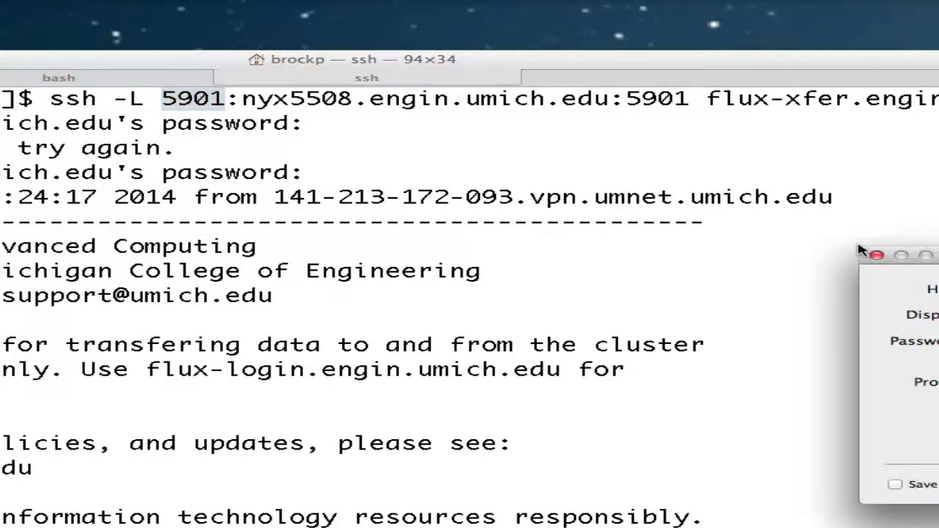
- Set the VNC connection's display to 1, enter the VNC password and connect
{"action": "type", "text": "1"}
{"action": "key", "text": "Tab"}
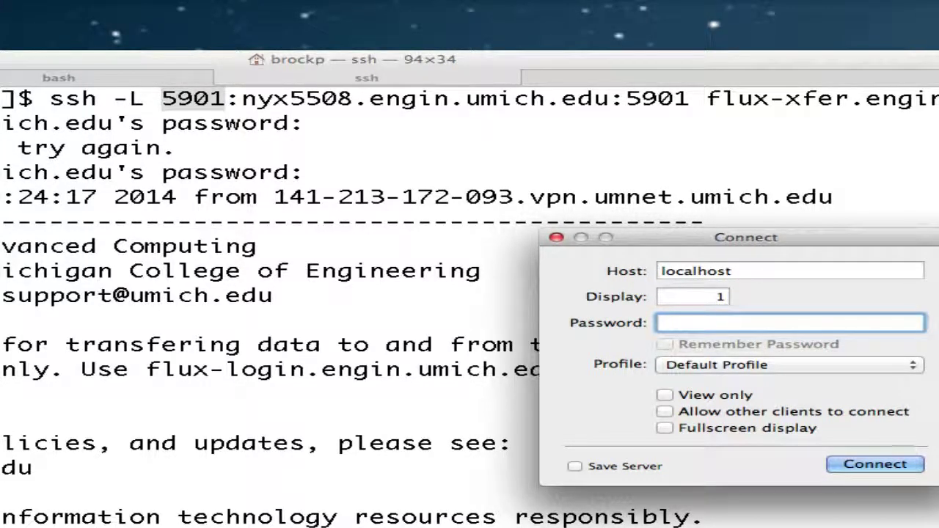
{"action": "type", "text": "•••••••••••"}
{"action": "key", "text": "Return"}
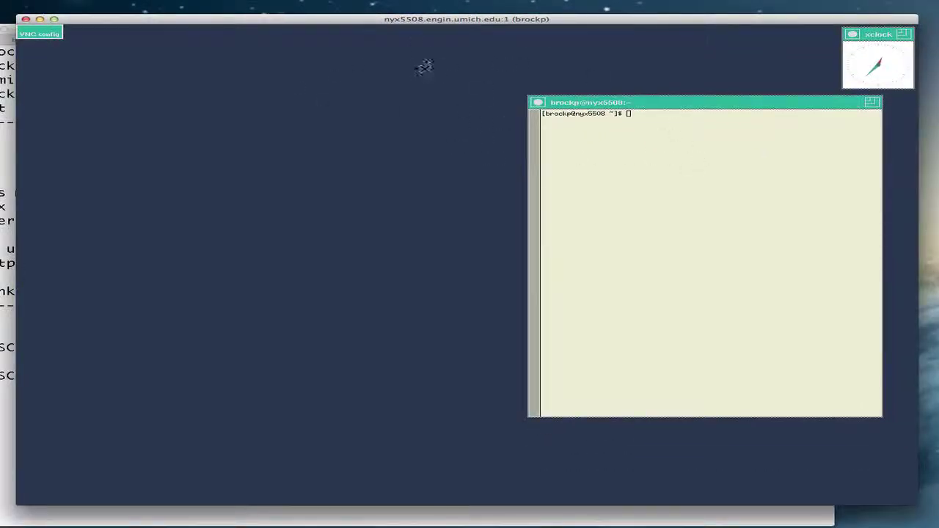
- In the remote desktop's terminal, check the job's nodes by running hostname, cat $PBS_NODEFILE and mpirun uptime
{"action": "type", "text": "hostn"}
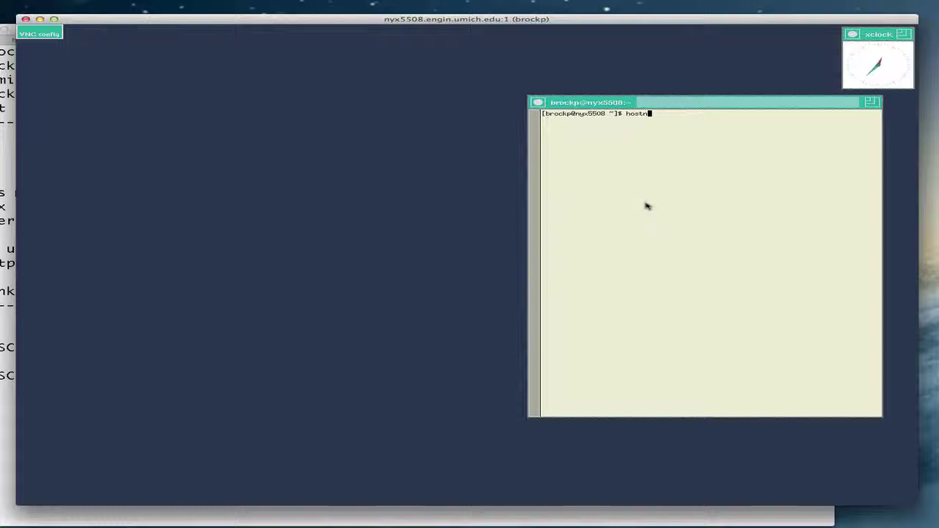
{"action": "type", "text": "ame"}
{"action": "key", "text": "Return"}
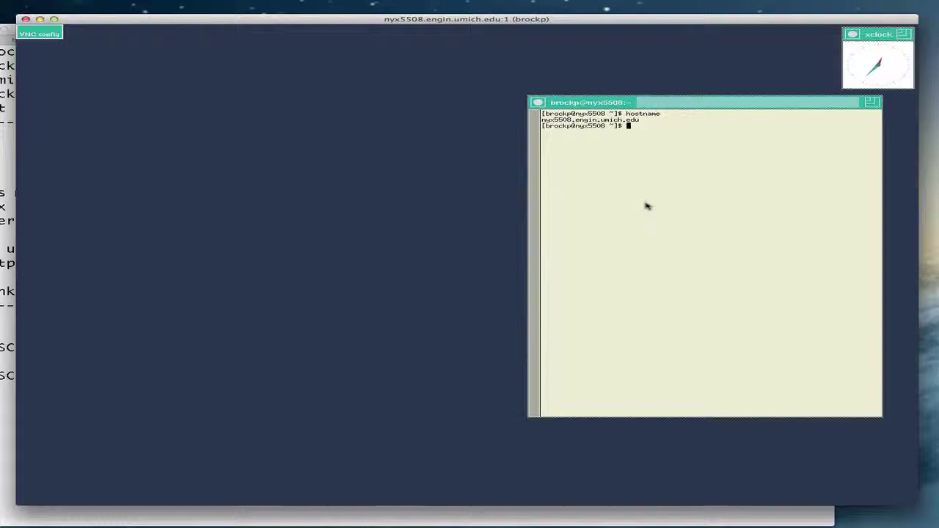
{"action": "type", "text": "cat $PBS_NODEFILE"}
{"action": "key", "text": "Return"}
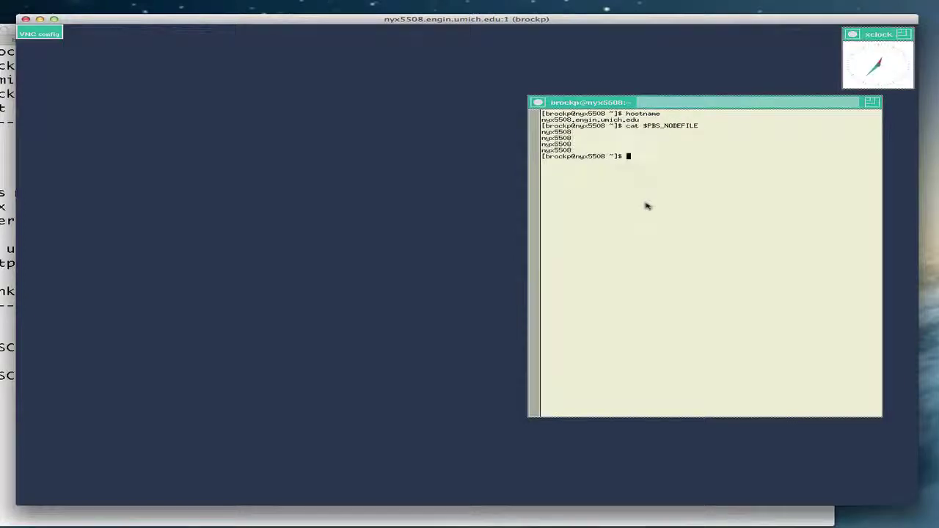
{"action": "type", "text": "mpirun uptime"}
{"action": "key", "text": "Return"}
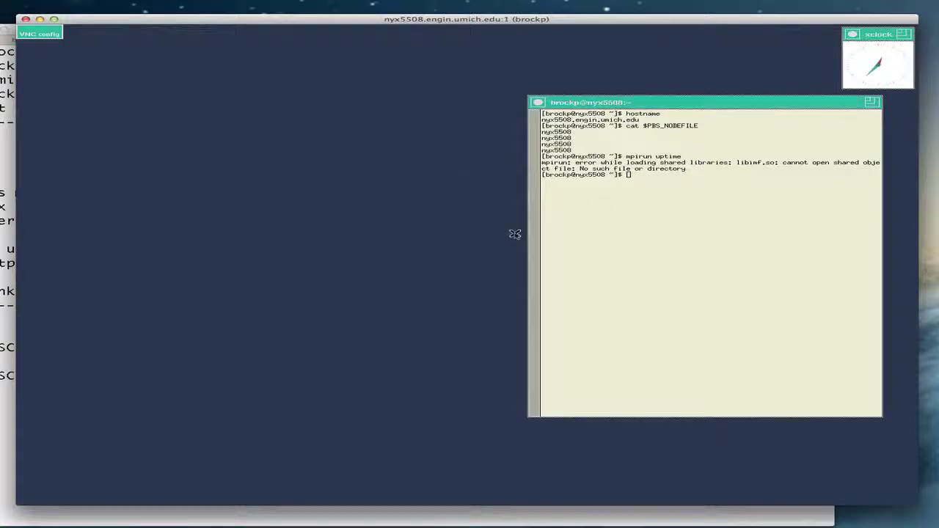
- Load the matlab module and launch MATLAB from the remote terminal, moving its window slightly away from the desktop corner
{"action": "type", "text": "module"}
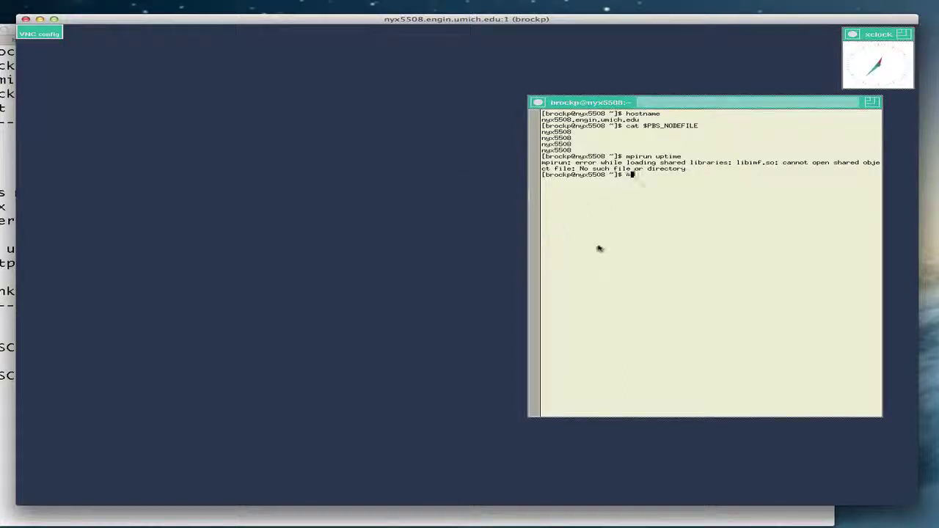
{"action": "key", "text": "BackSpace"}
{"action": "key", "text": "BackSpace"}
{"action": "key", "text": "BackSpace"}
{"action": "key", "text": "BackSpace"}
{"action": "key", "text": "BackSpace"}
{"action": "key", "text": "BackSpace"}
{"action": "type", "text": "module load matlab"}
{"action": "key", "text": "Return"}
{"action": "type", "text": "matlab"}
{"action": "key", "text": "Return"}
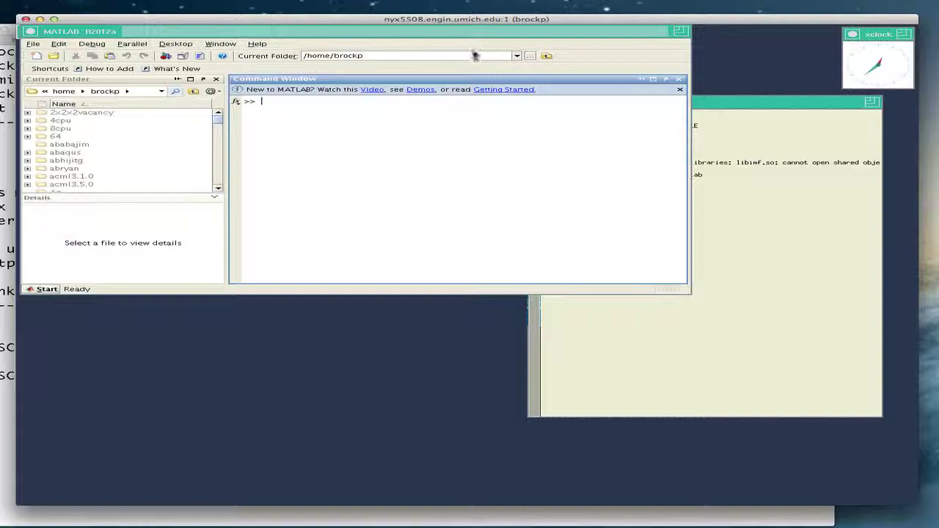
{"action": "left_click_drag", "start_coordinate": [457, 36], "coordinate": [466, 48]}
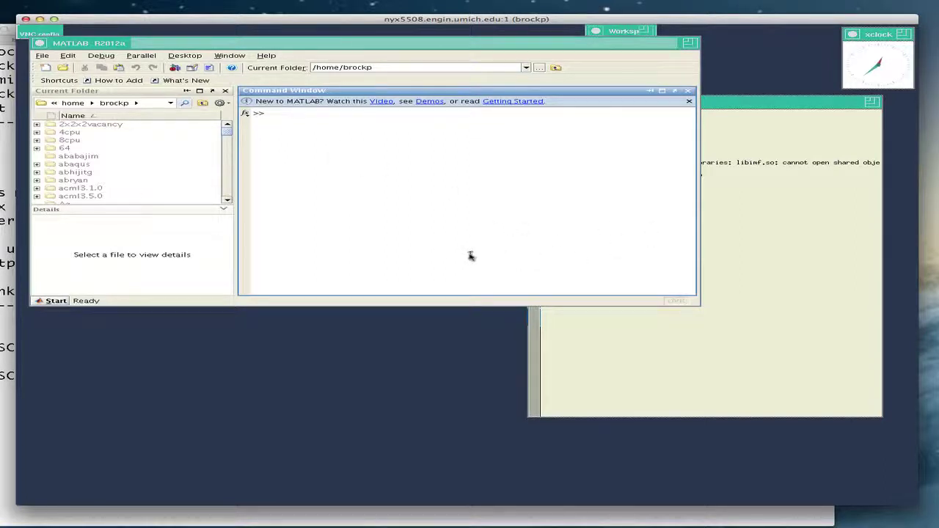
- Quit MATLAB from its Command Window and close the remote terminal, using the exit command in both
{"action": "type", "text": "exit"}
{"action": "key", "text": "Return"}
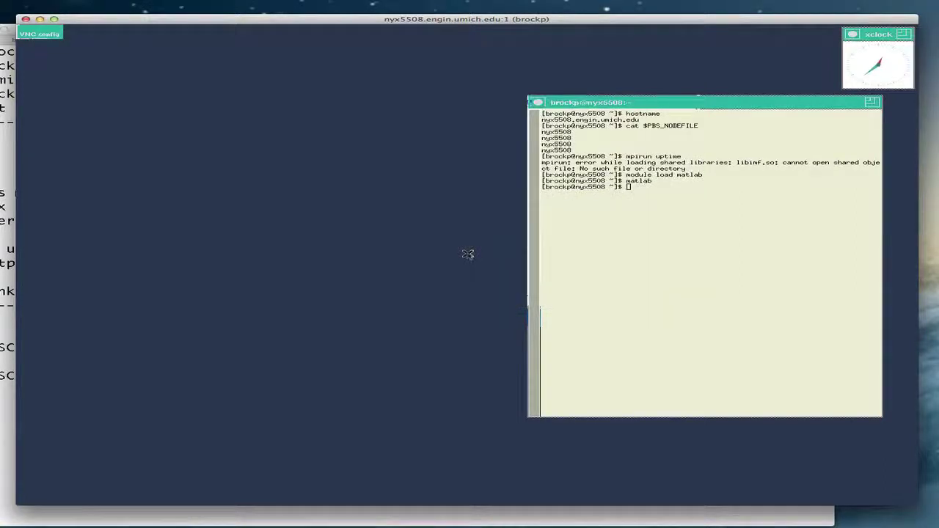
{"action": "type", "text": "exit"}
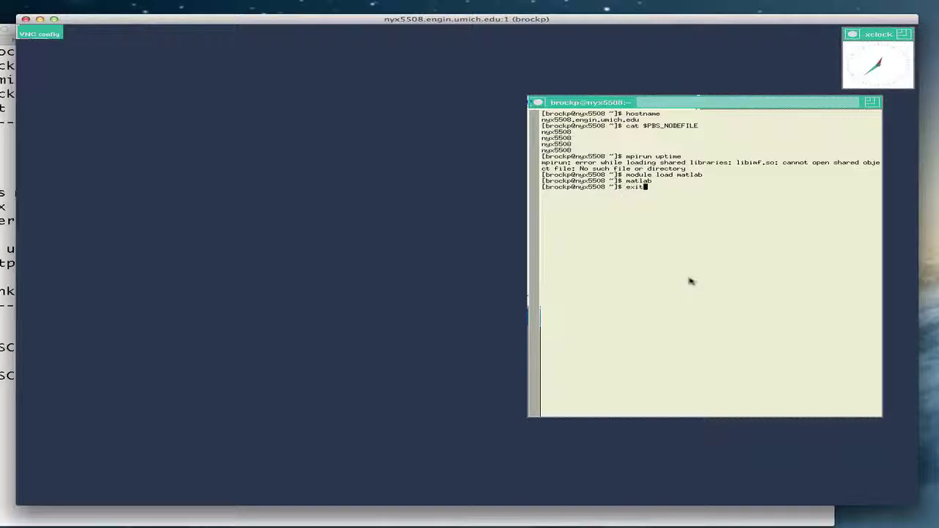
{"action": "key", "text": "Return"}
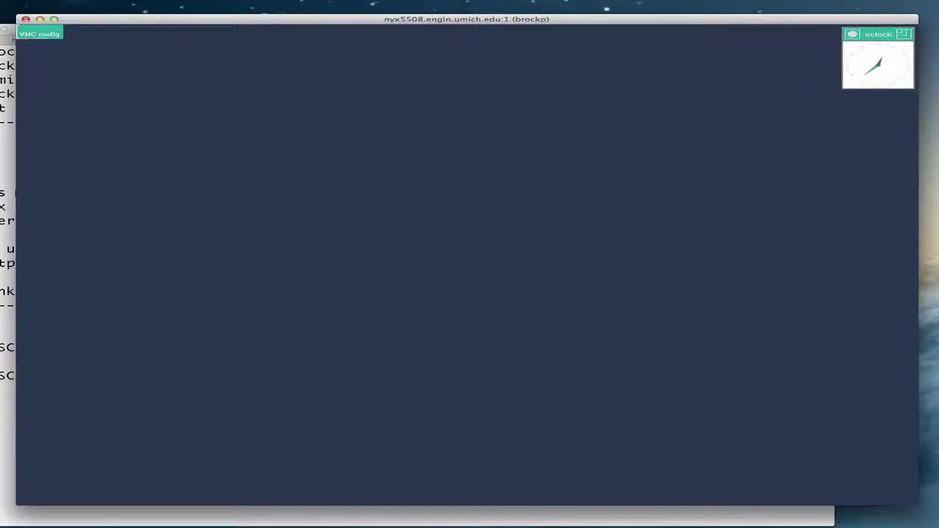
- Exit the remote VNC desktop session and dismiss the viewer's connection message
{"action": "left_click", "coordinate": [195, 79]}
{"action": "left_click", "coordinate": [185, 307]}
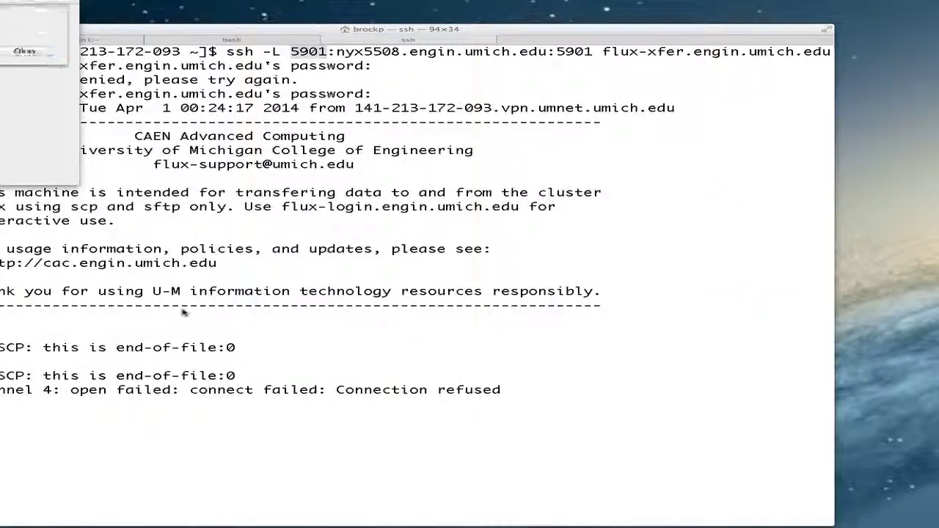
{"action": "left_click", "coordinate": [24, 51]}
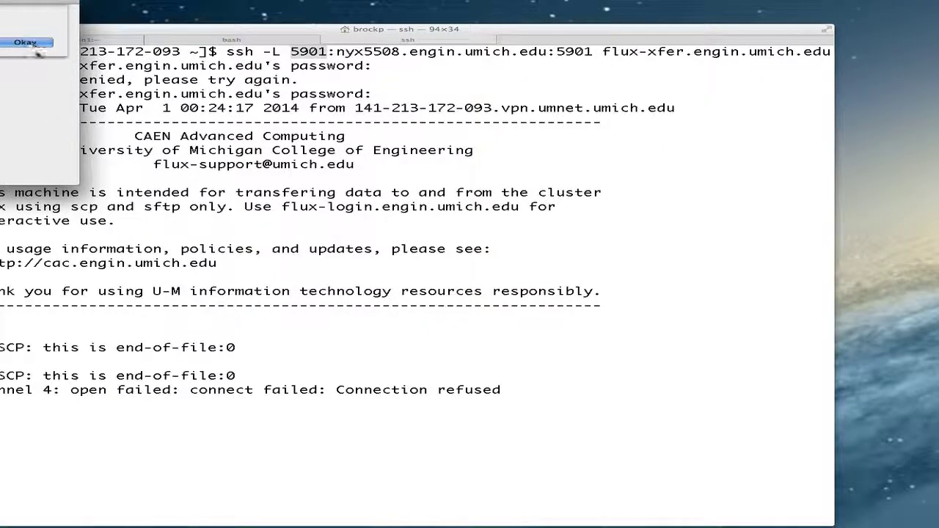
- In the Flux login session, run qstat with the copied job ID and examine the VNC job's state
{"action": "key", "text": "super+1"}
{"action": "type", "text": "qstat"}
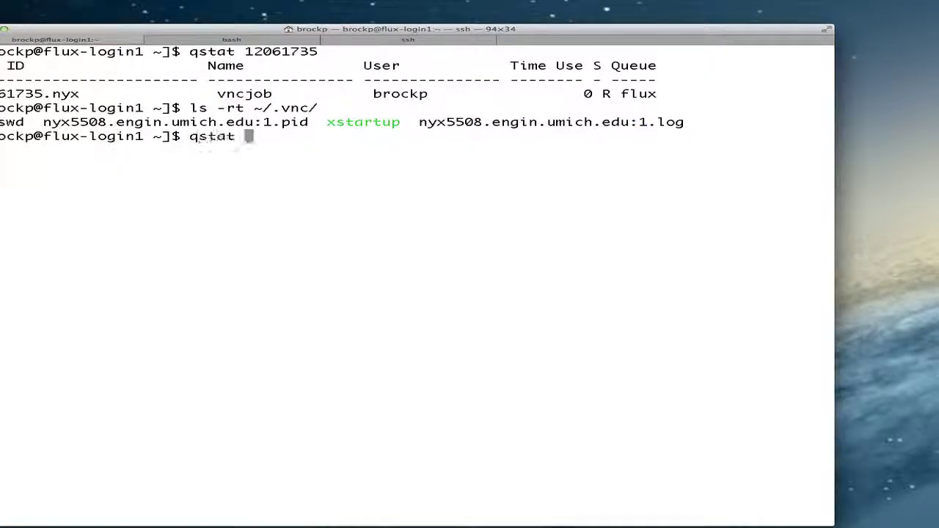
{"action": "double_click", "coordinate": [22, 94]}
{"action": "key", "text": "super+c"}
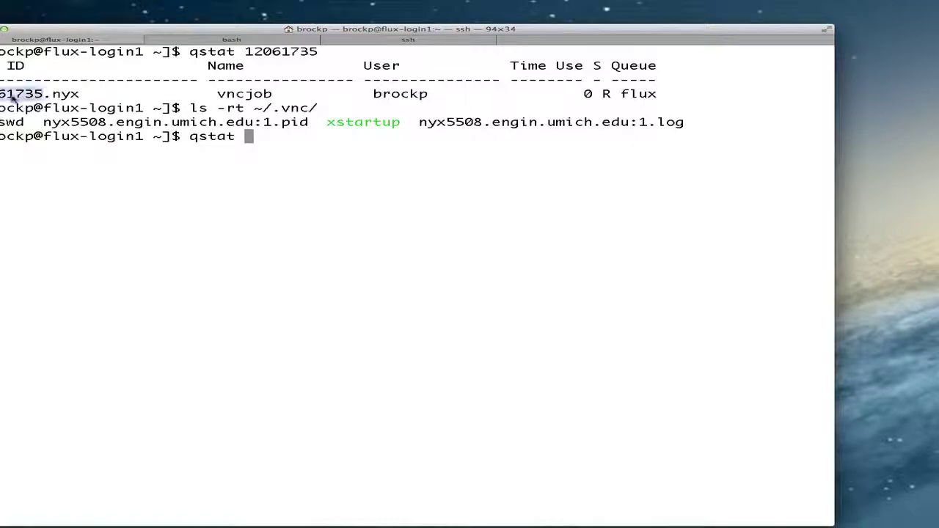
{"action": "key", "text": "super+v"}
{"action": "key", "text": "Return"}
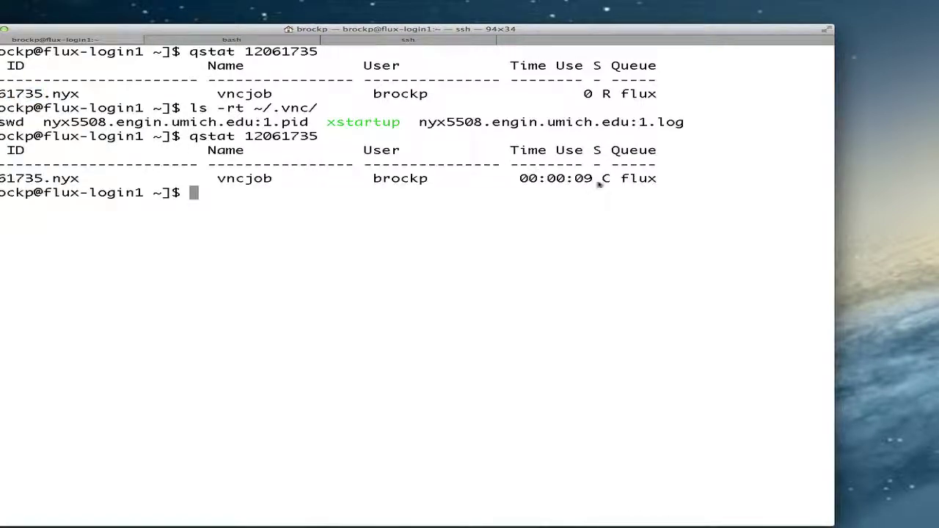
{"action": "left_click_drag", "start_coordinate": [602, 179], "coordinate": [595, 179]}
{"action": "left_click", "coordinate": [623, 241]}
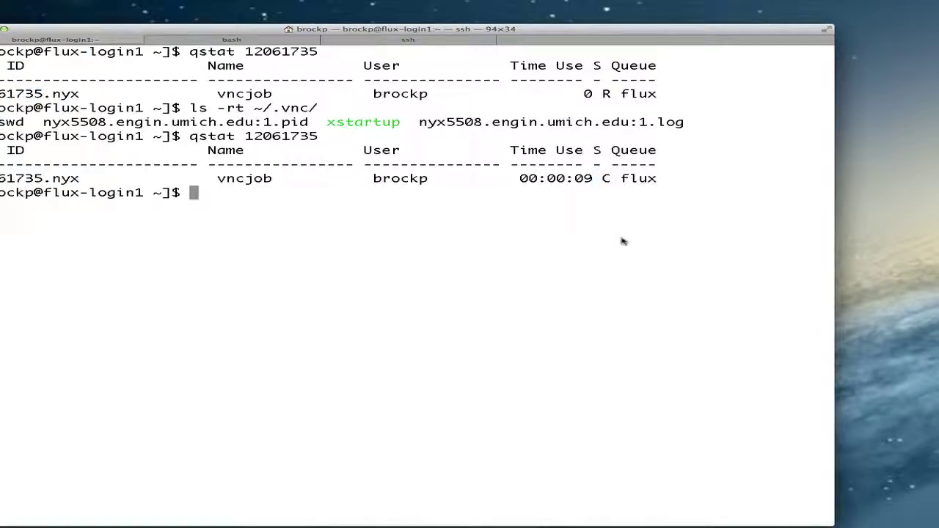